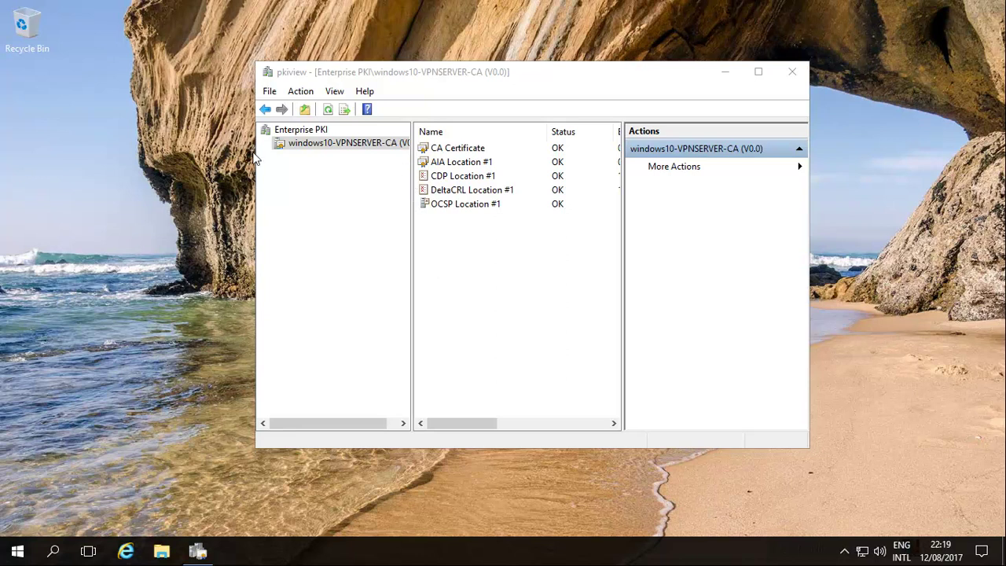
left_click(20, 553)
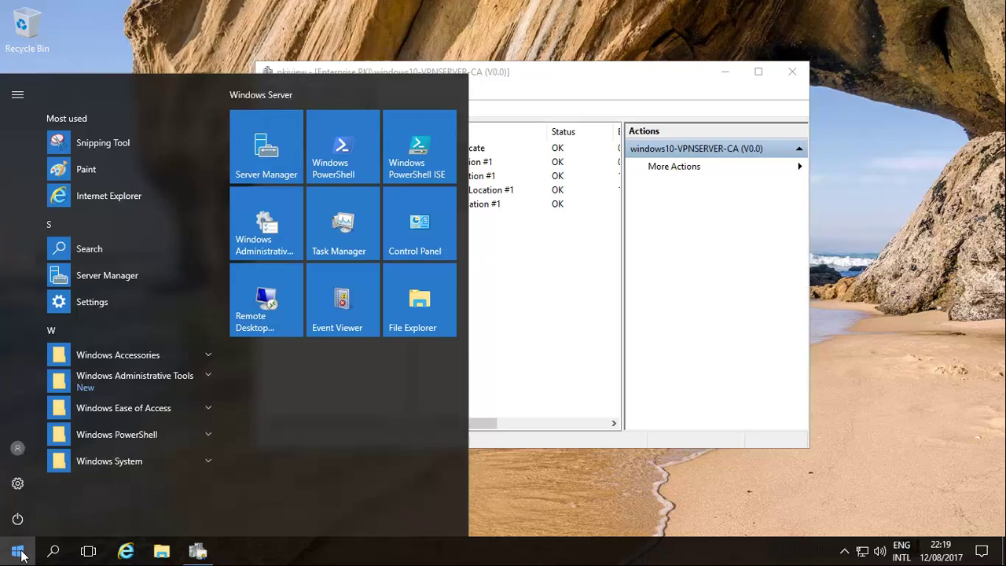
type("pki")
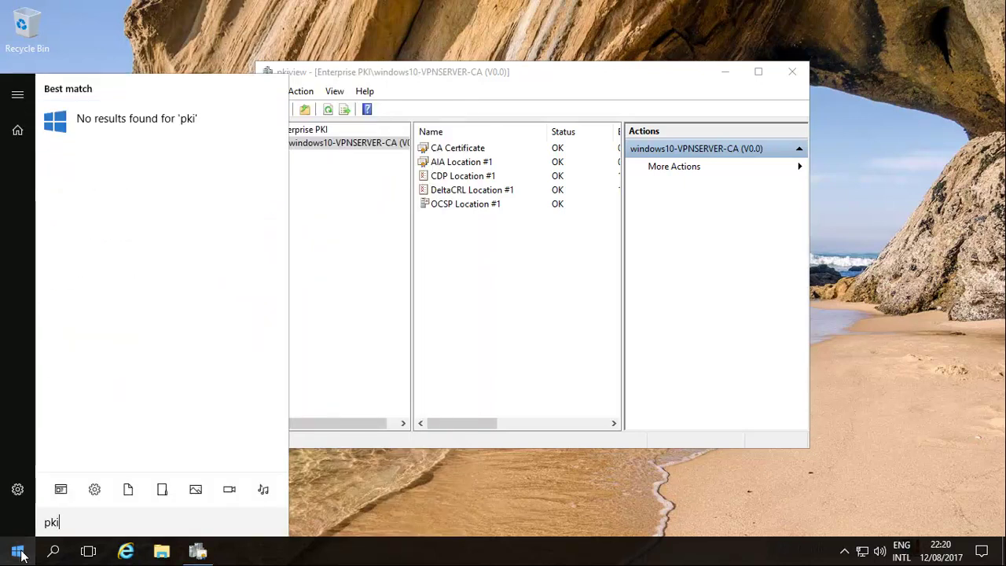
type("viwe")
key("BackSpace")
key("BackSpace")
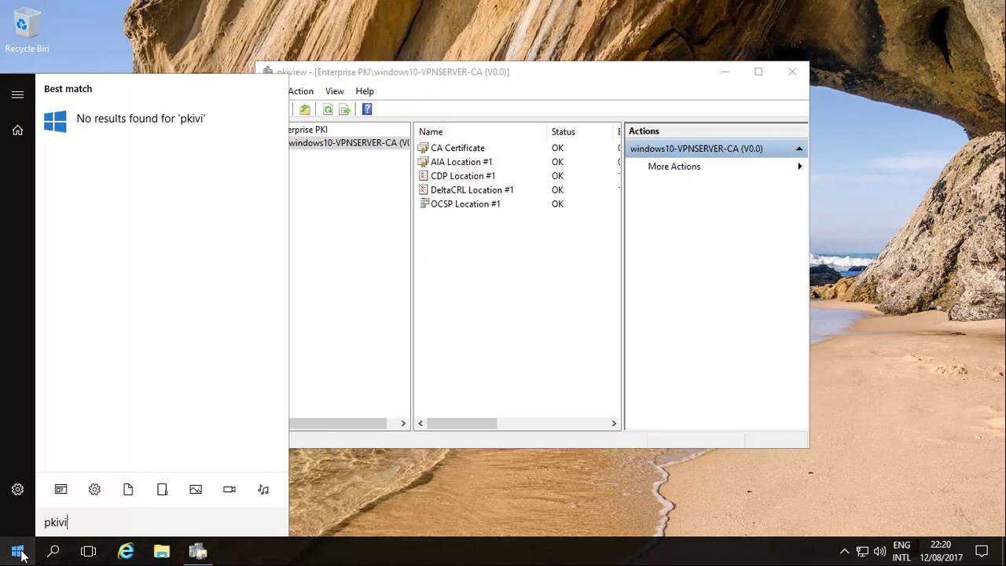
type("ew.msc")
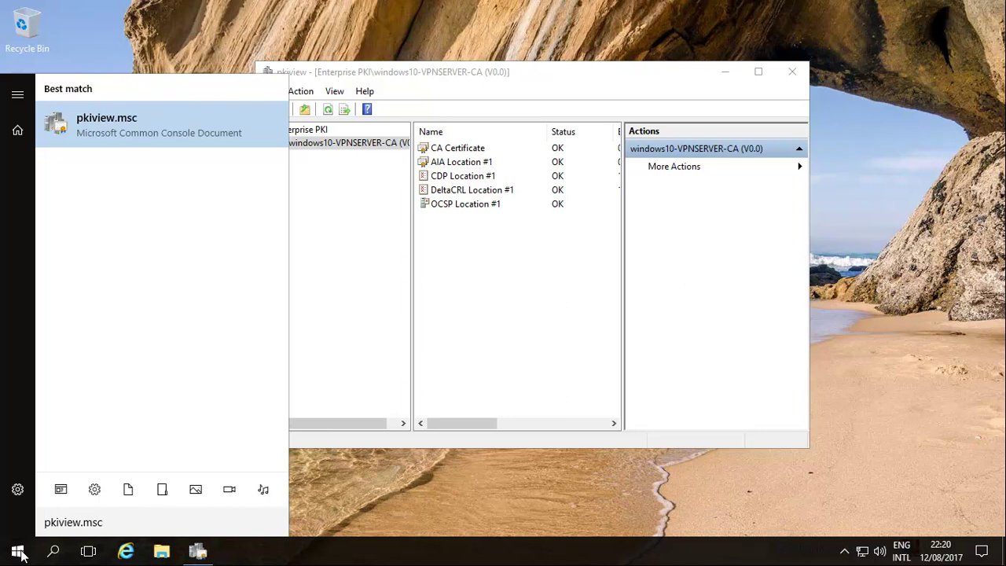
key("Return")
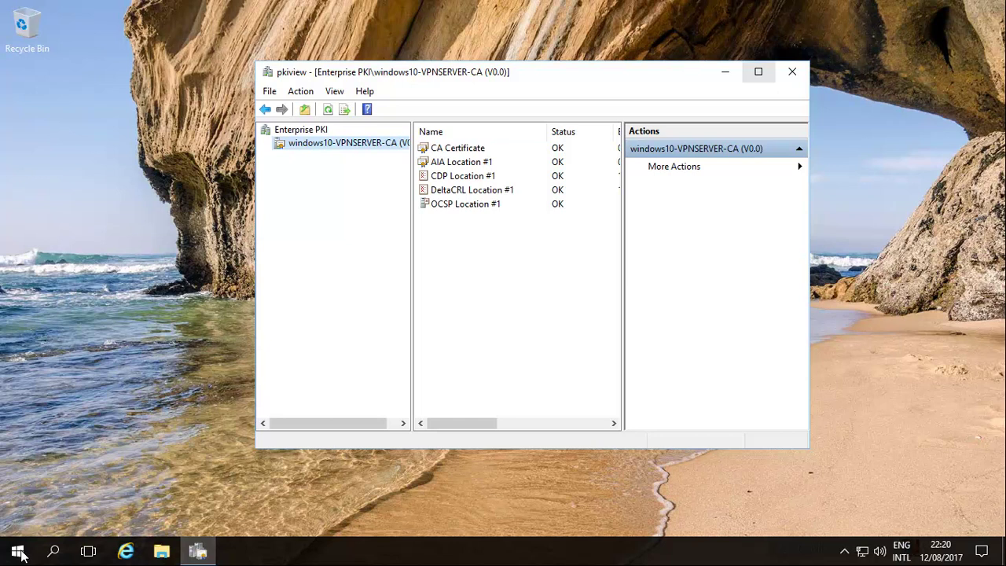
key("super+Up")
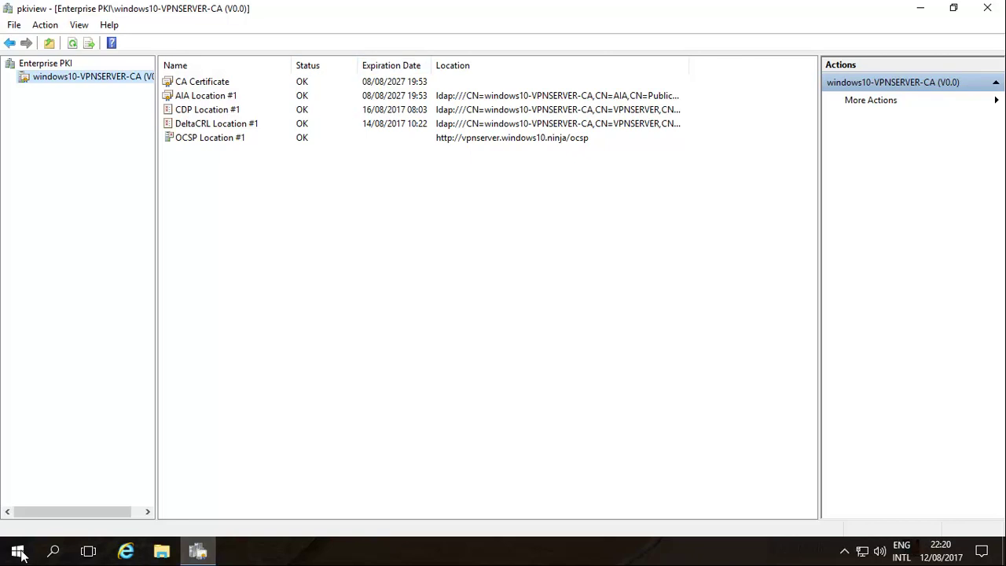
key("super+Down")
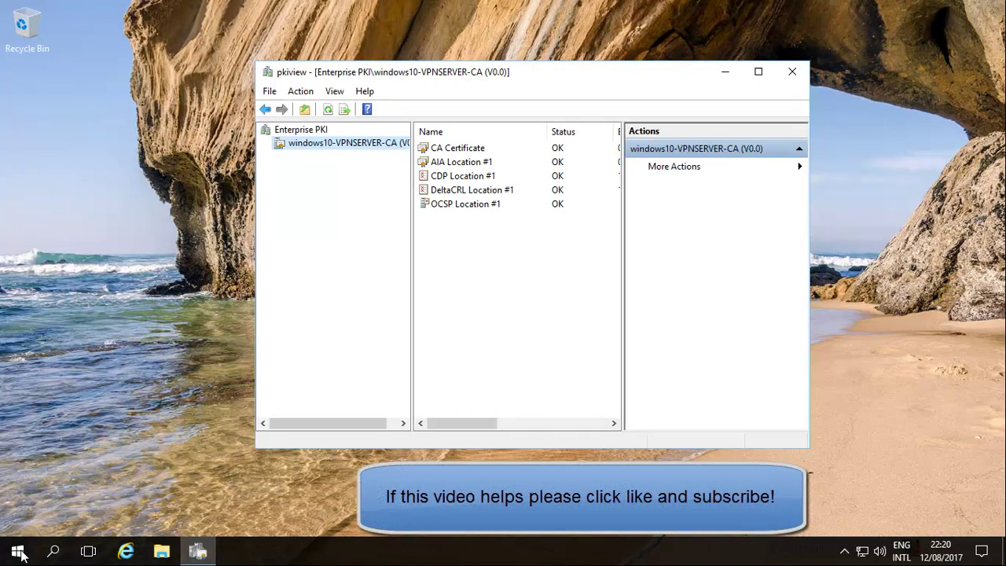
- Launch a blank Microsoft Management Console by running mmc from the Start menu
left_click(18, 552)
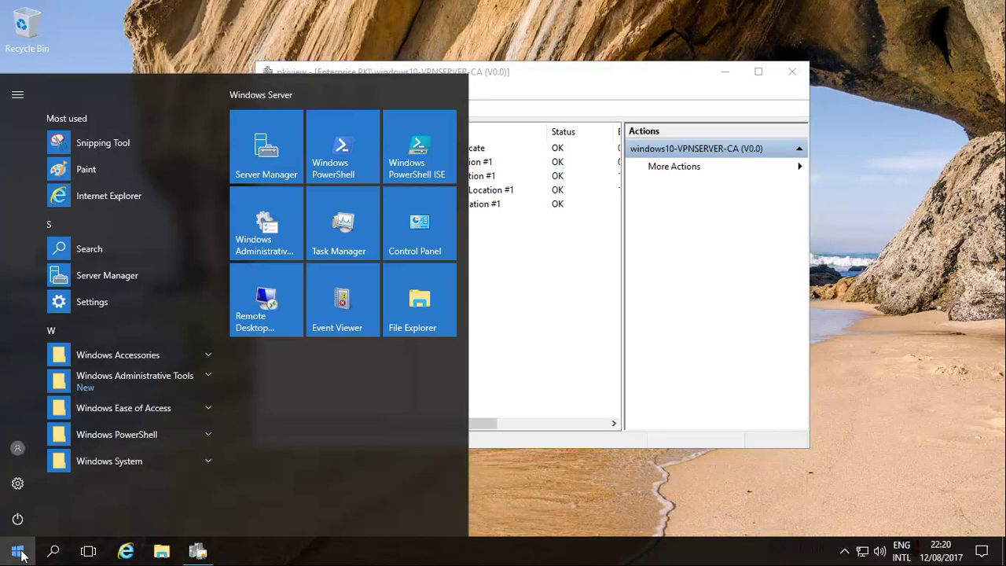
type("mmc")
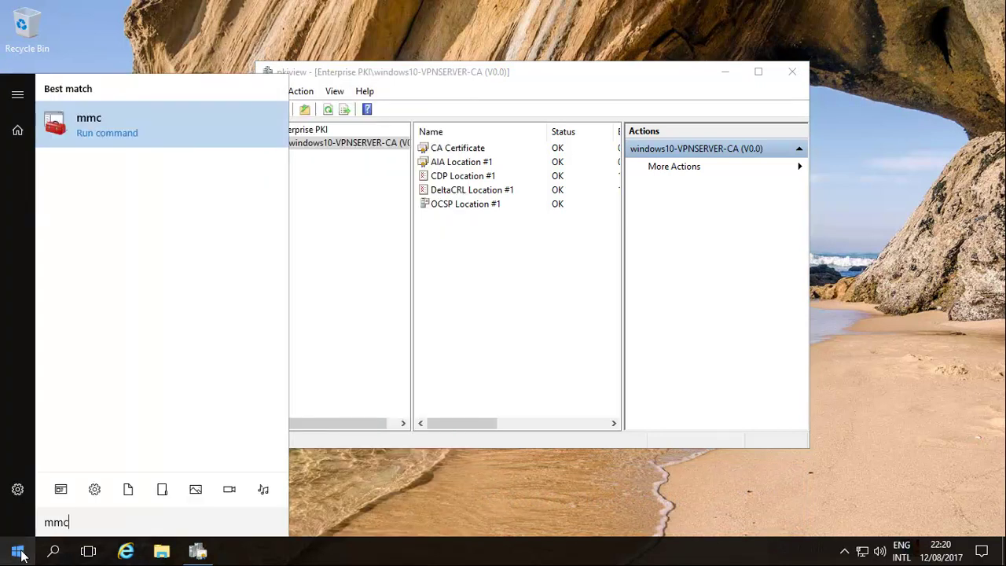
key("Return")
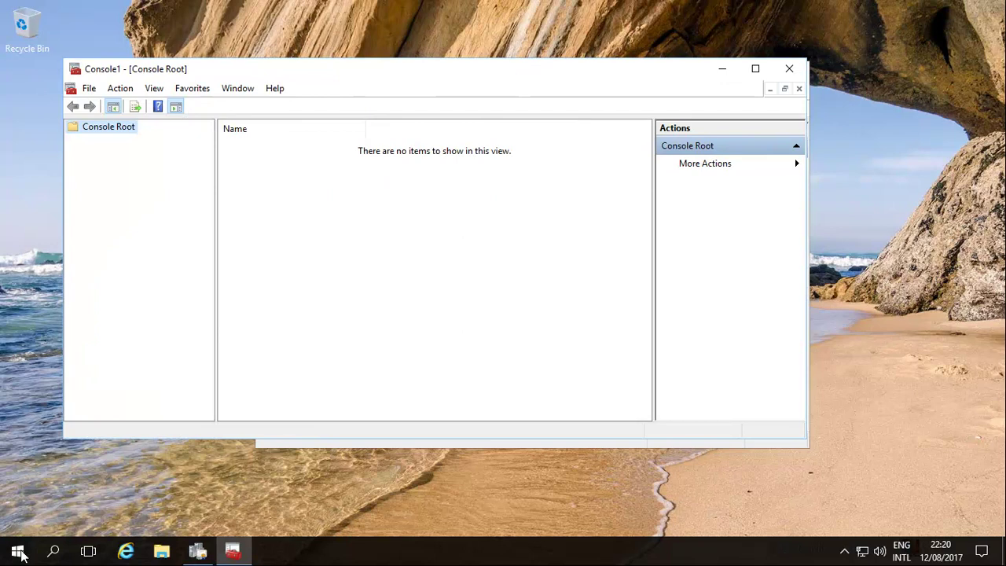
- Add the Certificates snap-in for the Computer account on the local computer
key("alt+f")
key("Down")
key("Down")
key("Down")
key("Down")
key("Down")
key("Down")
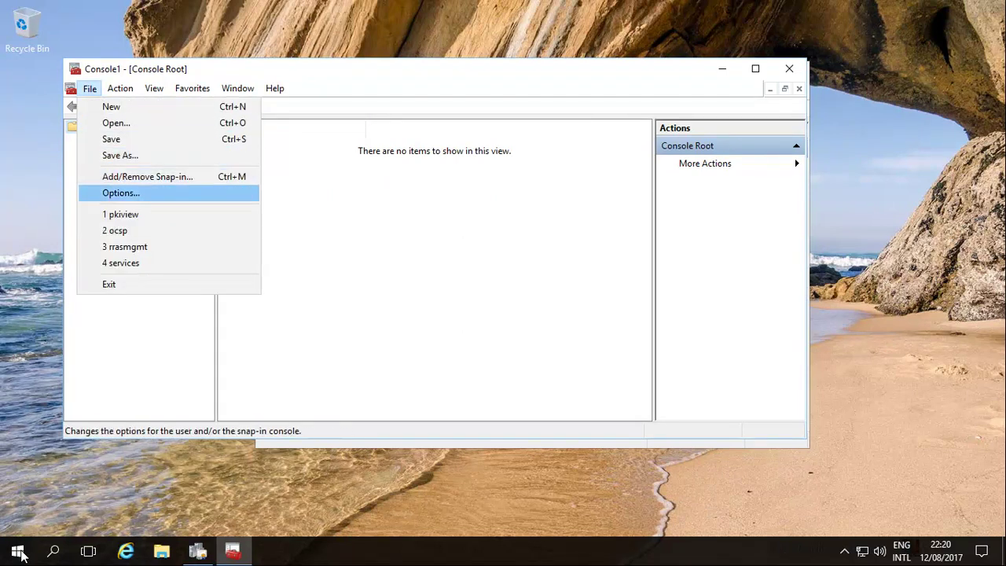
key("Up")
key("Return")
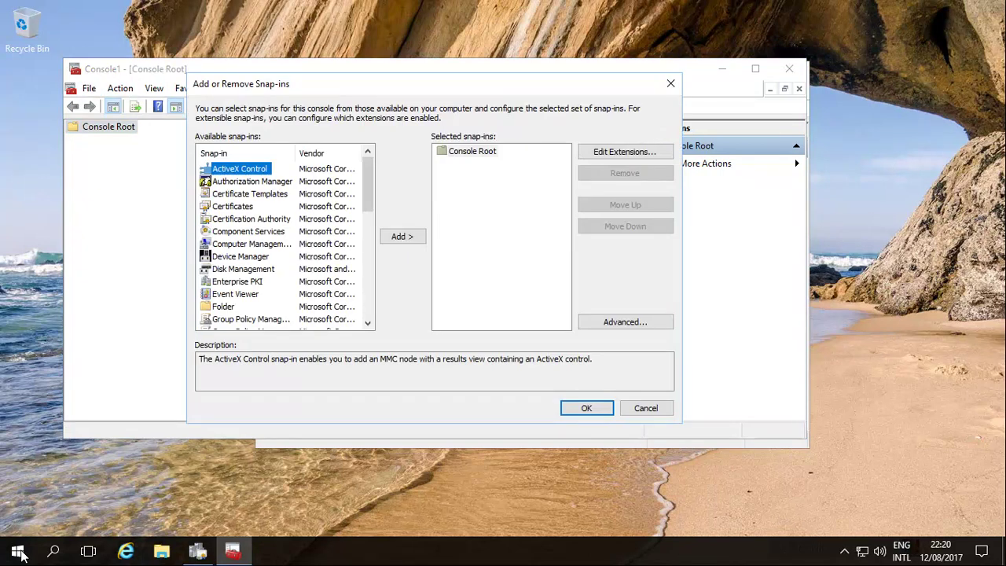
key("Down")
key("Down")
key("Down")
key("Tab")
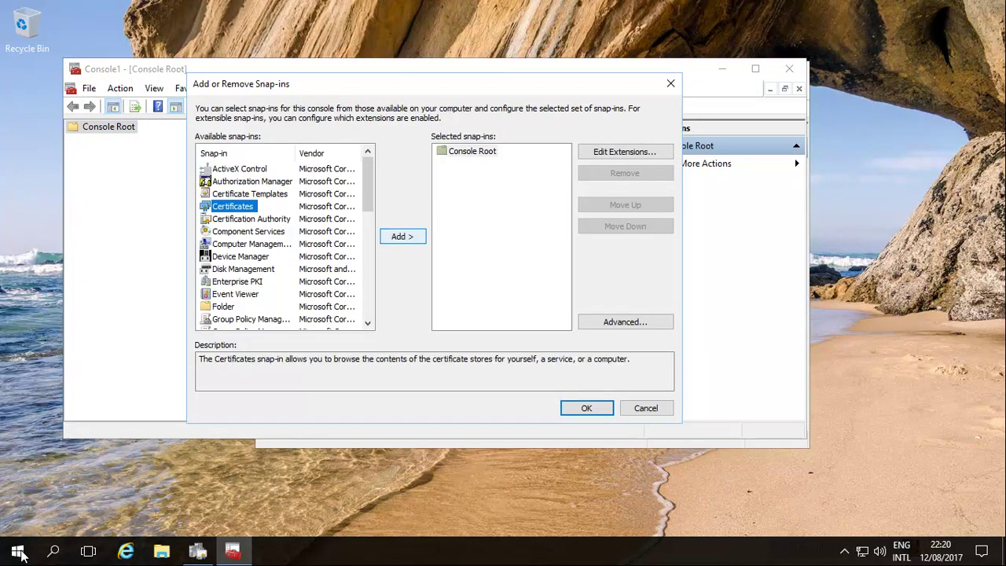
key("Return")
key("Down")
key("Down")
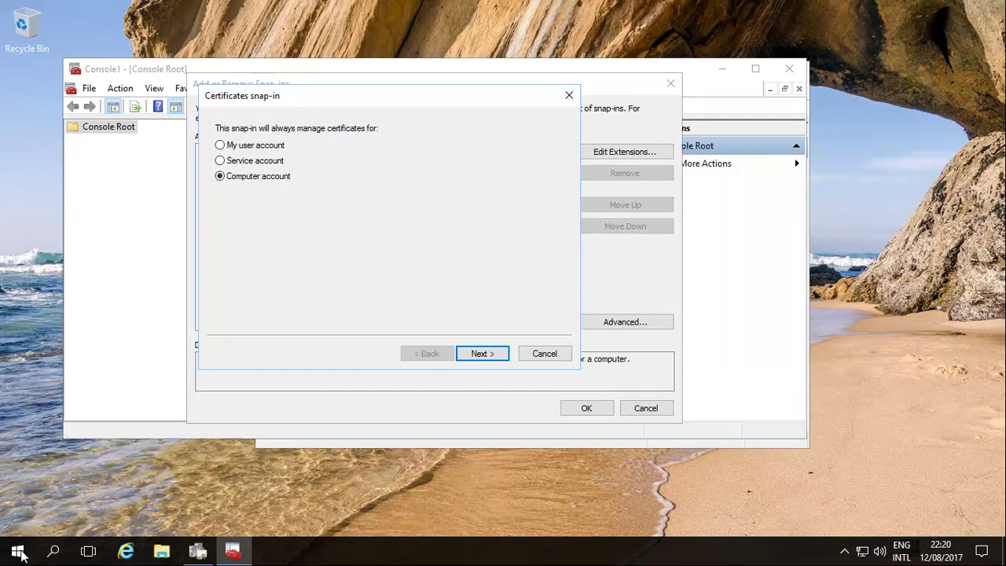
key("Return")
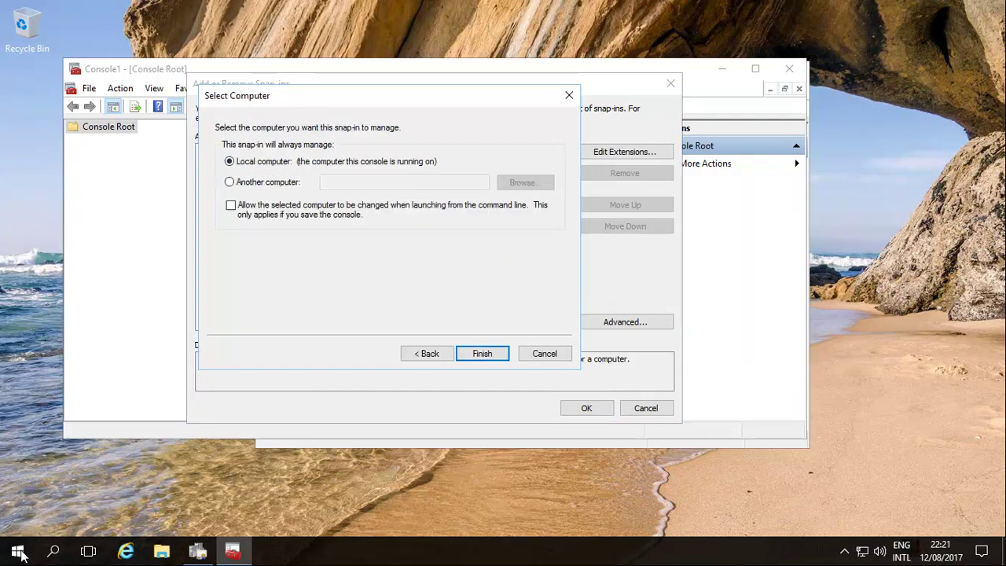
key("Return")
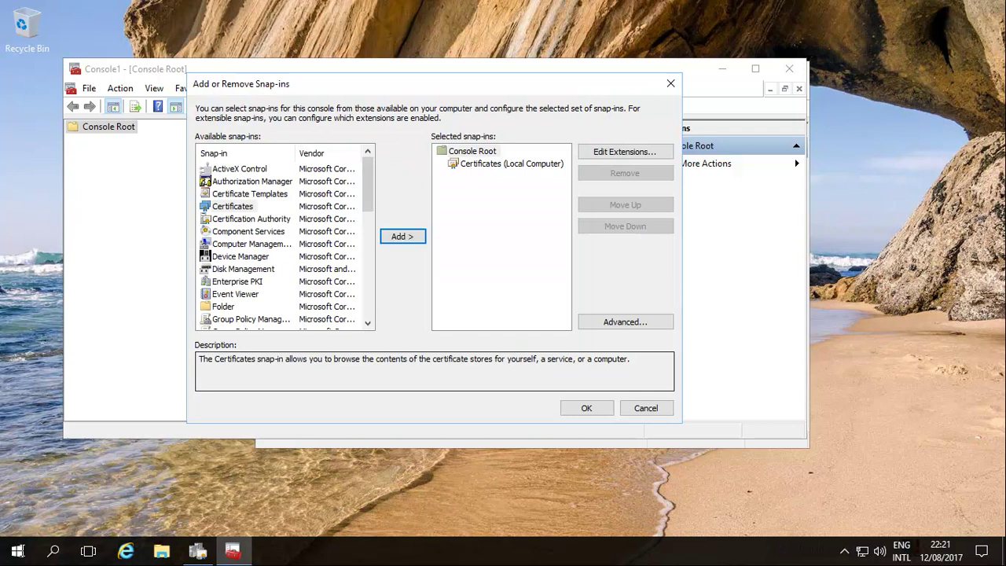
key("Return")
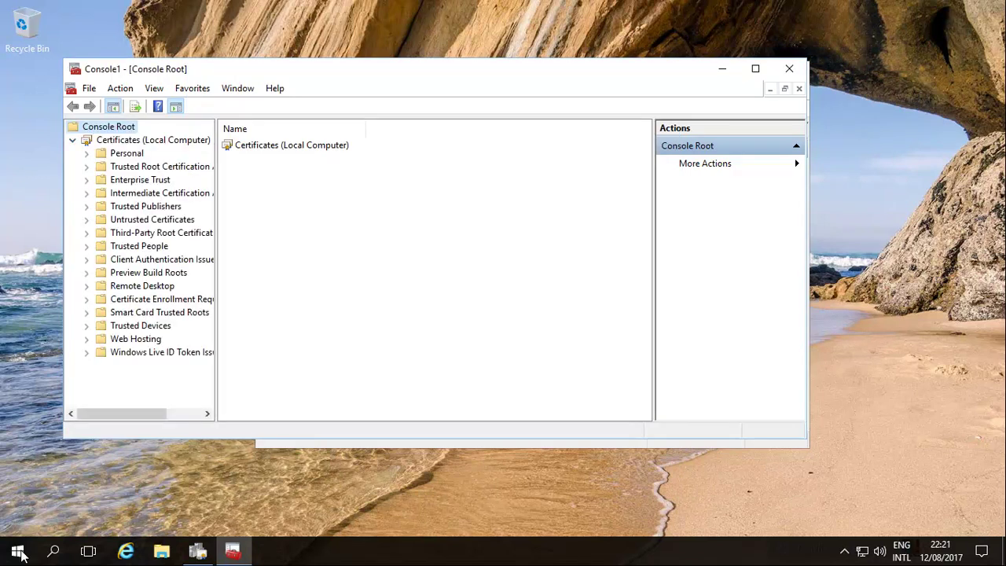
- In Personal certificates, select vpnserver.windows10.ninja and bring up its All Tasks > Export action
key("Down")
key("Down")
key("Down")
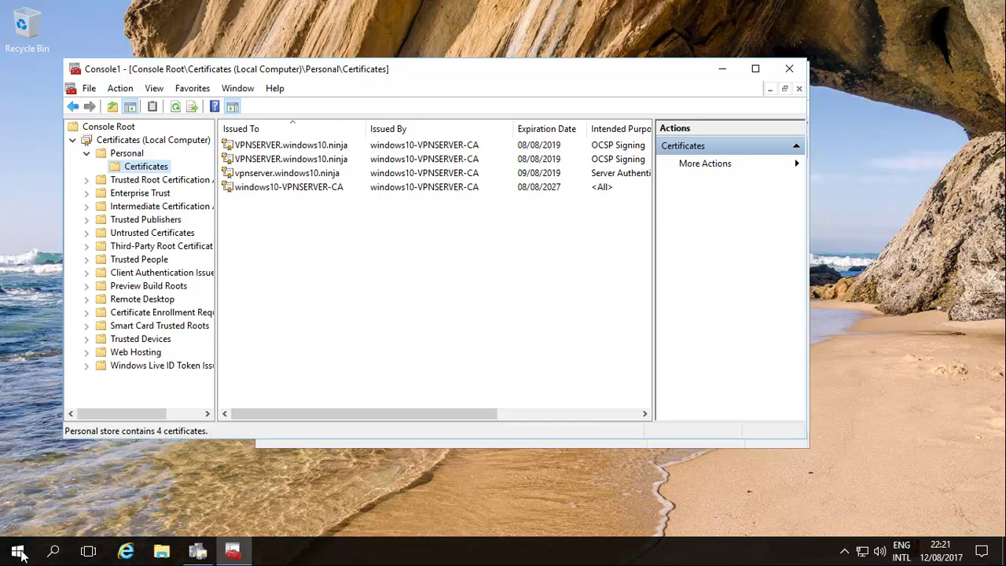
key("Down")
key("Down")
key("Down")
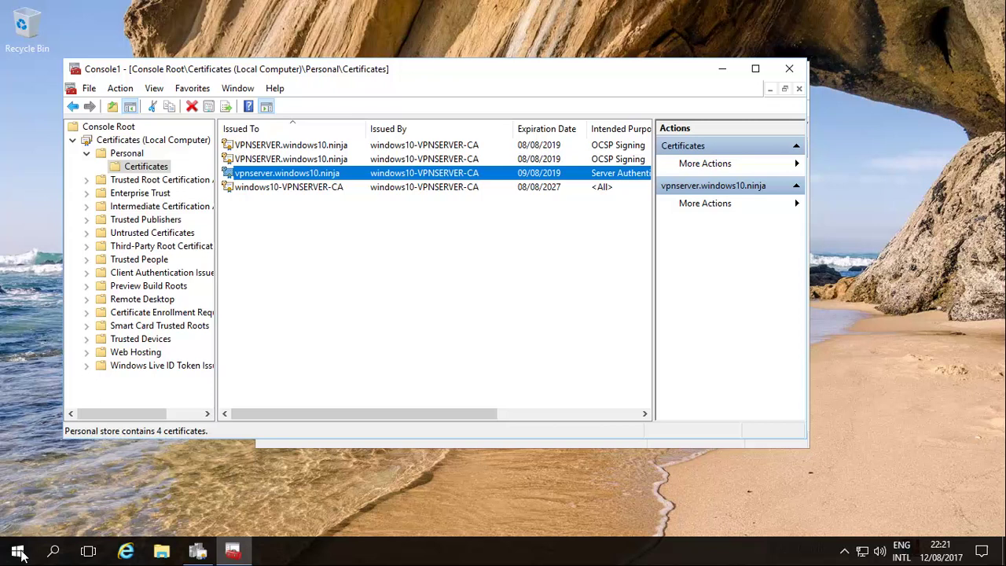
key("shift+F10")
key("Down")
key("Down")
key("Down")
key("Down")
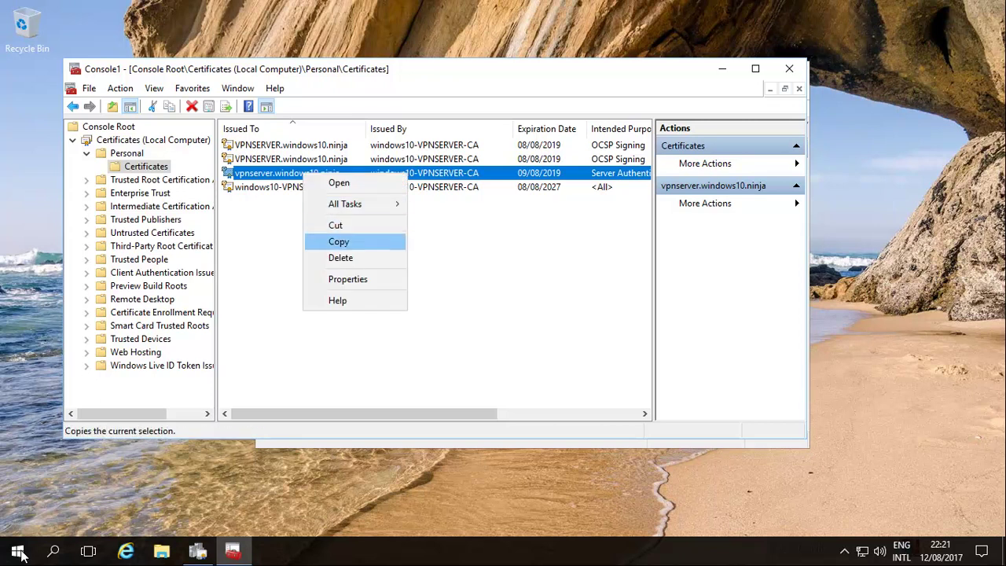
key("Up")
- Start the export wizard and choose not to export the private key
mouse_move(345, 204)
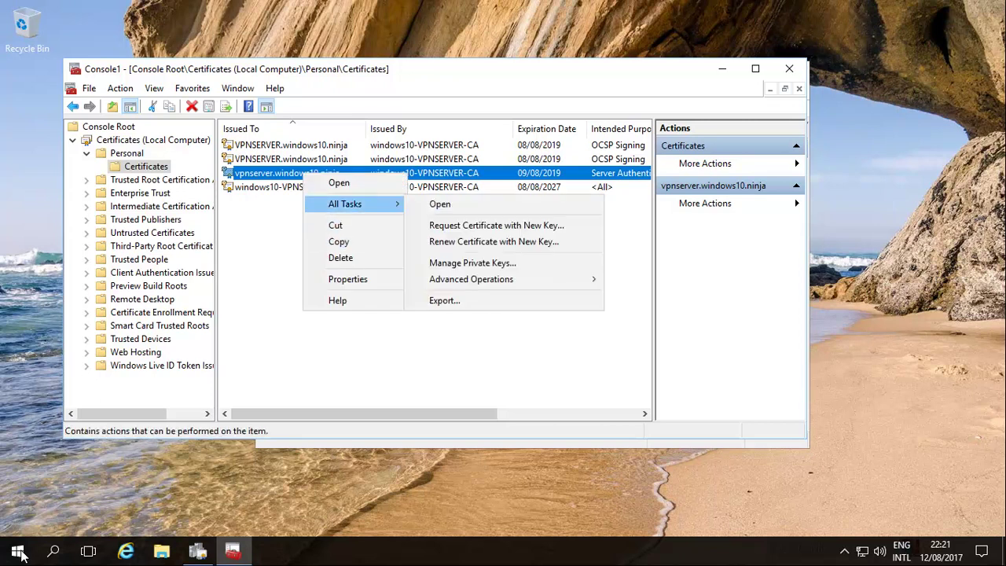
key("Return")
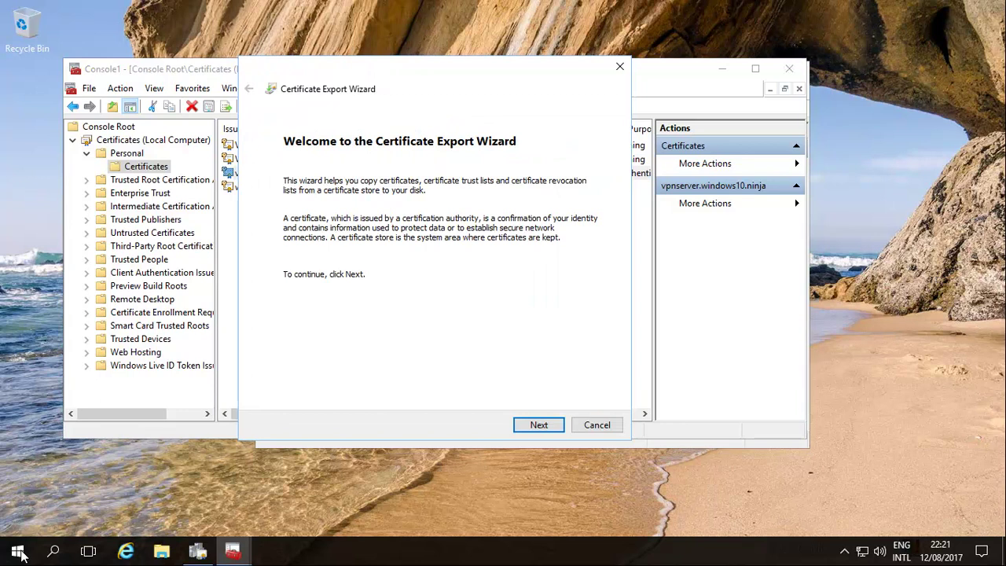
key("Return")
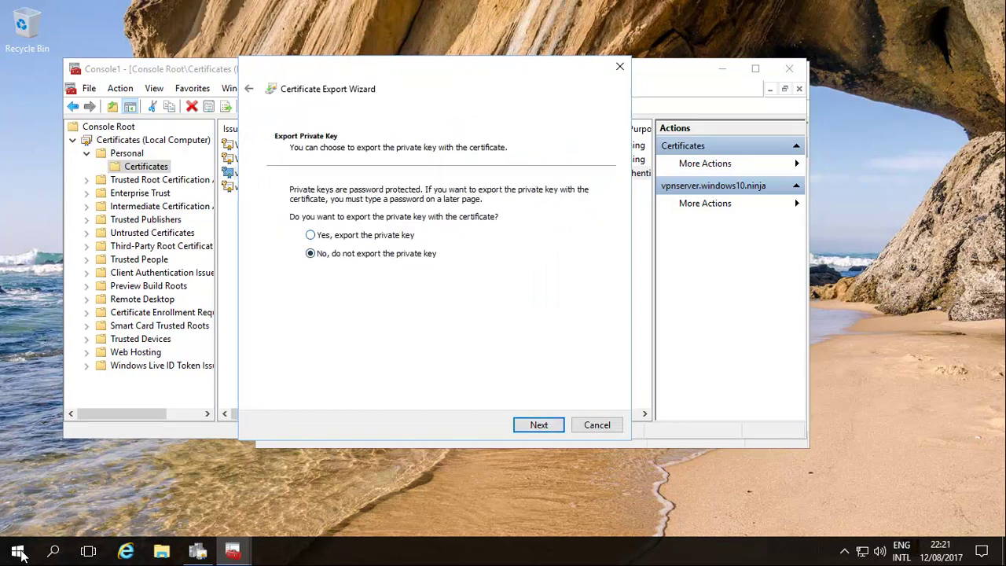
key("Up")
key("Down")
key("Return")
key("Return")
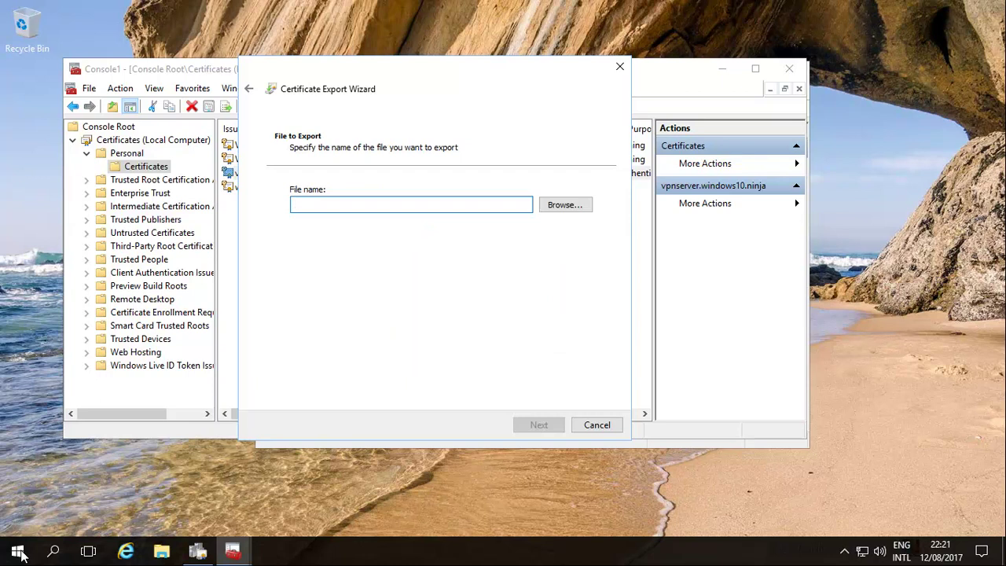
- Save the export as cert.cer on the Desktop and finish the wizard
key("Tab")
key("space")
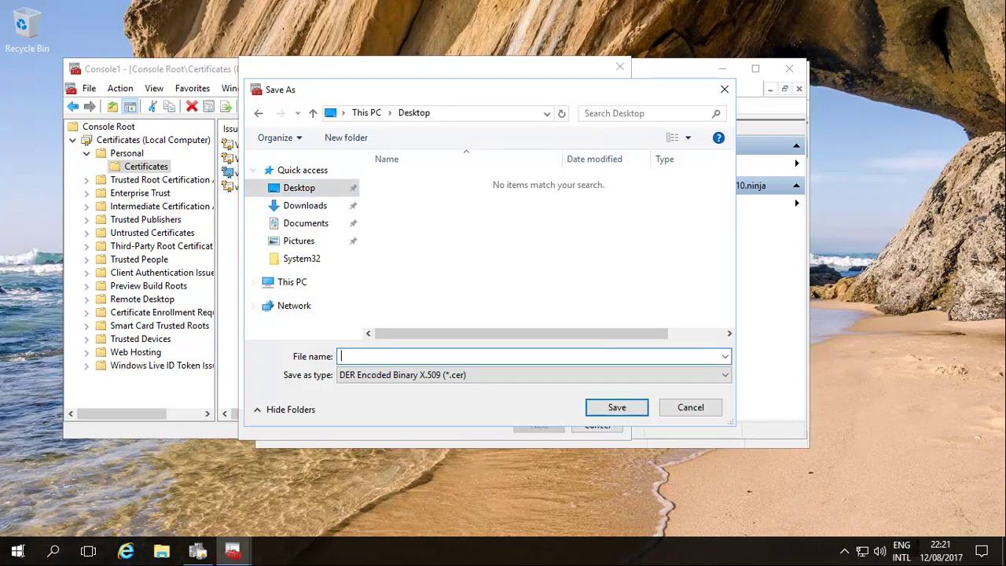
type("cert")
key("Return")
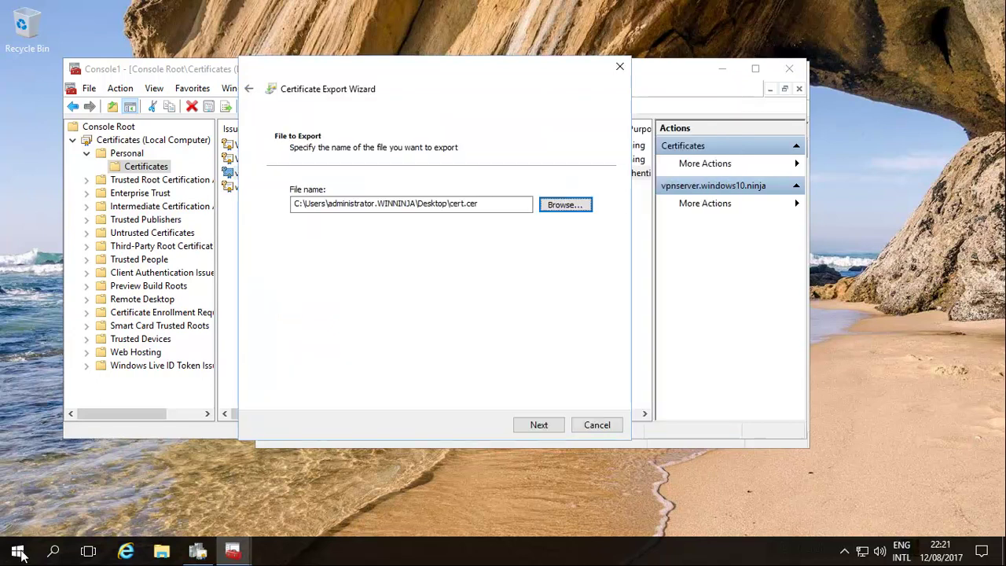
key("alt+n")
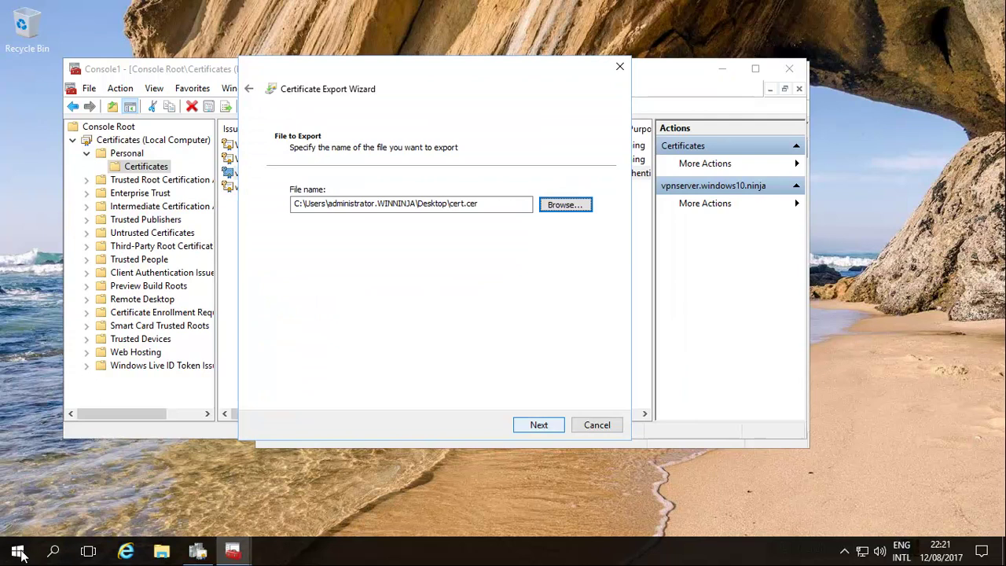
key("Return")
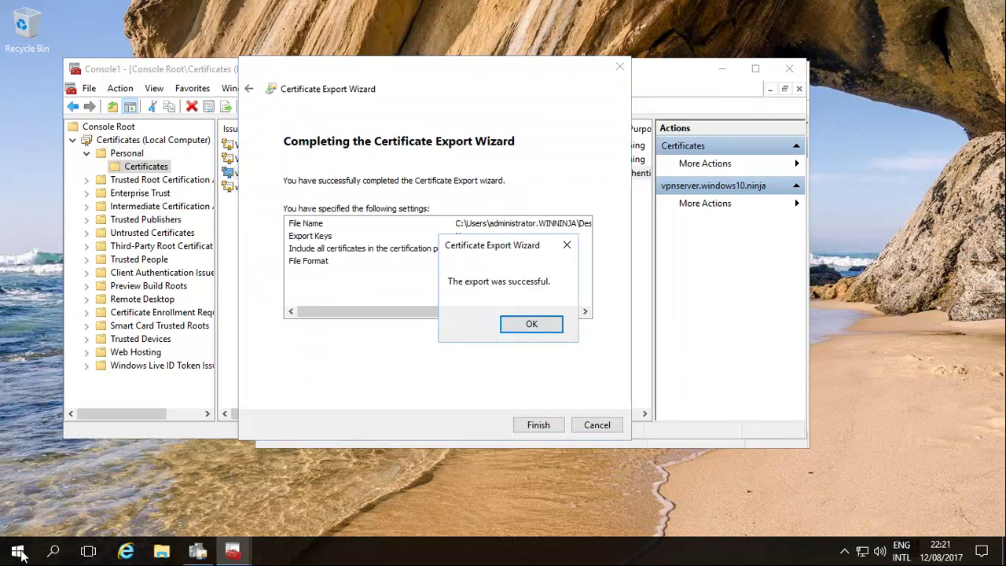
key("Return")
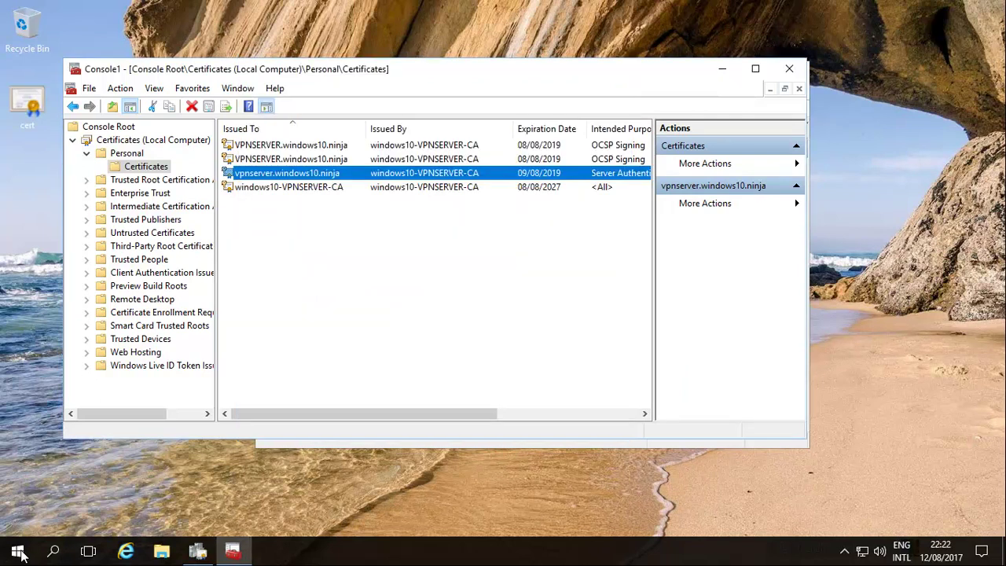
- Move the cert file from the Desktop into the root of Local Disk (C:)
left_click(17, 552)
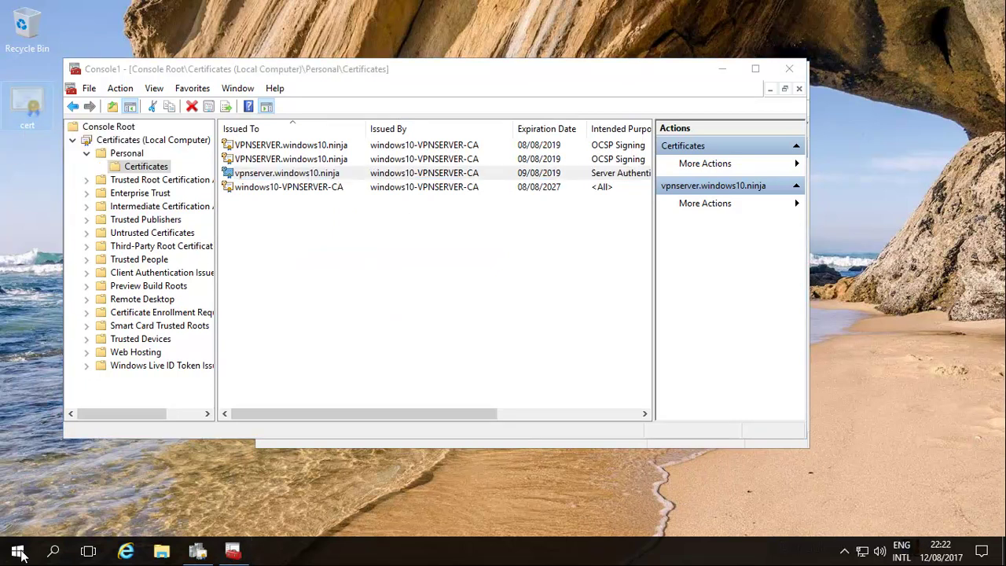
key("super+e")
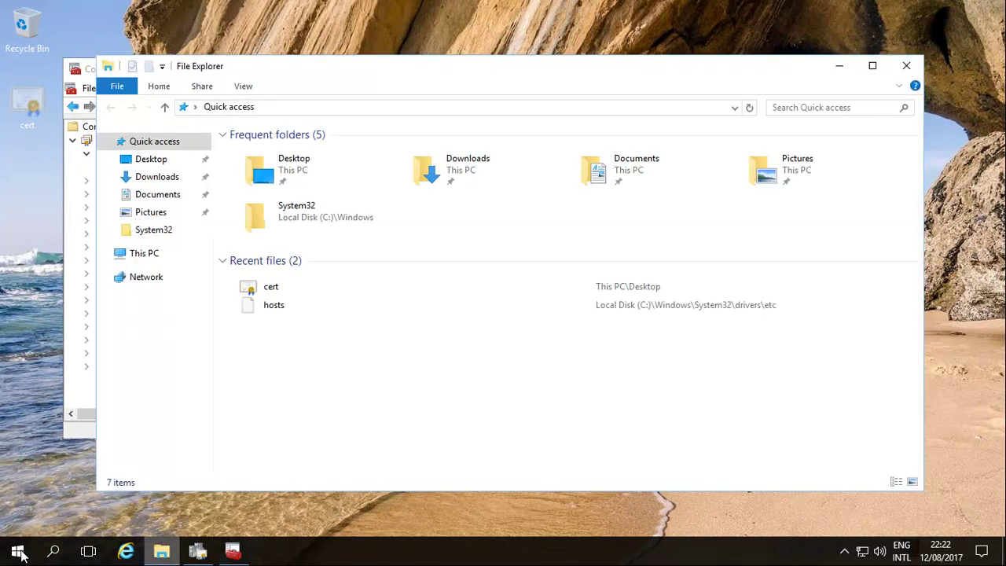
key("Down")
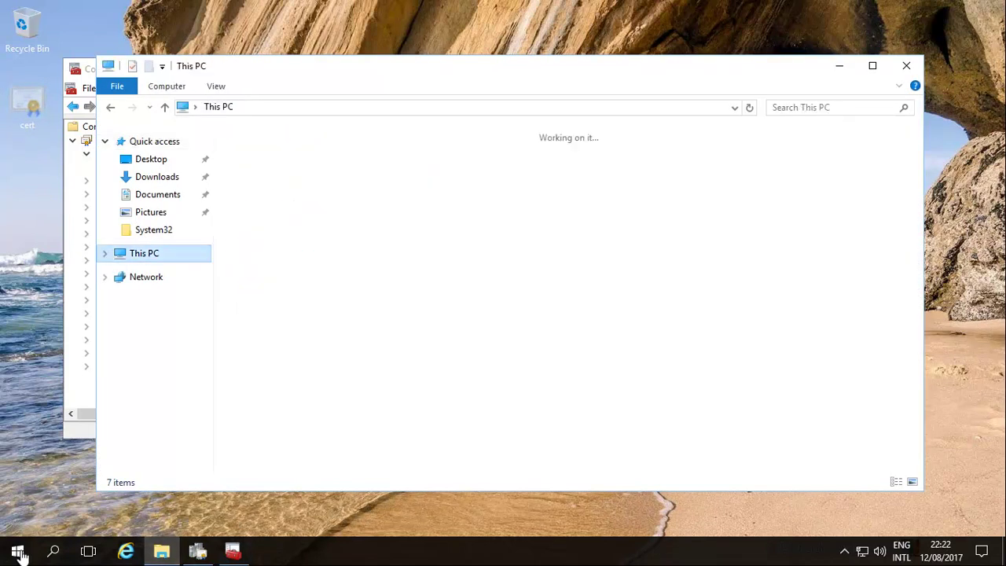
key("Tab")
key("Return")
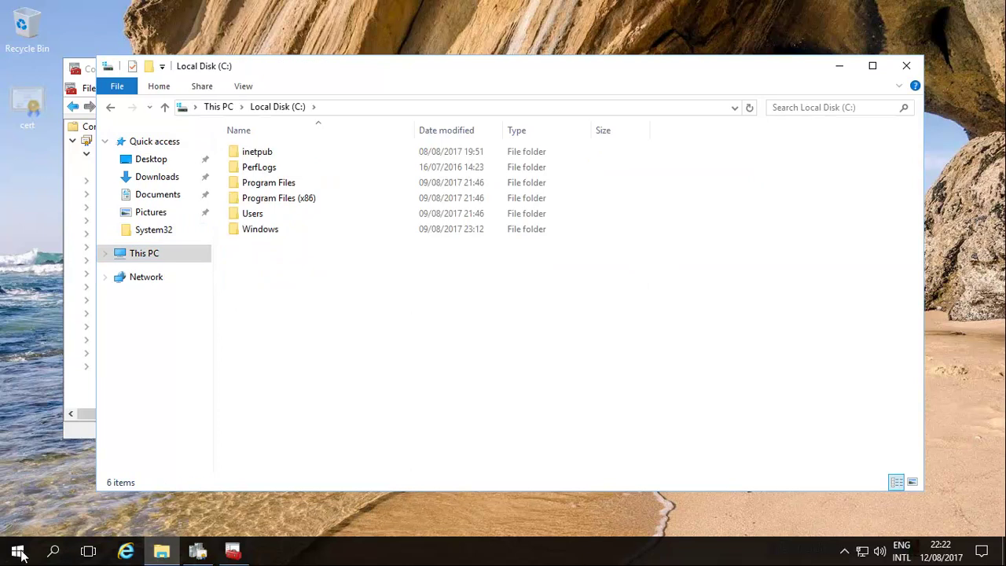
key("ctrl+v")
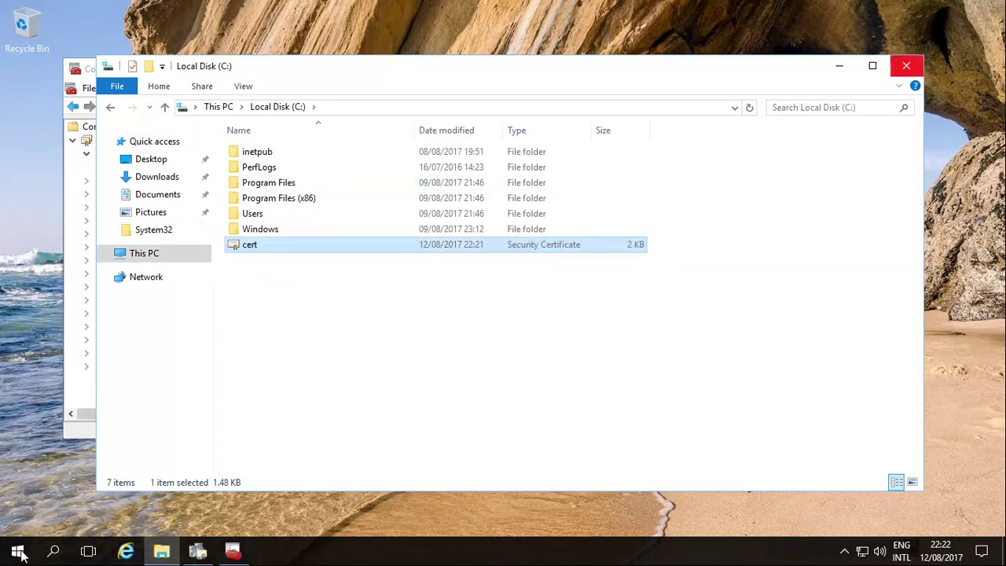
key("alt+F4")
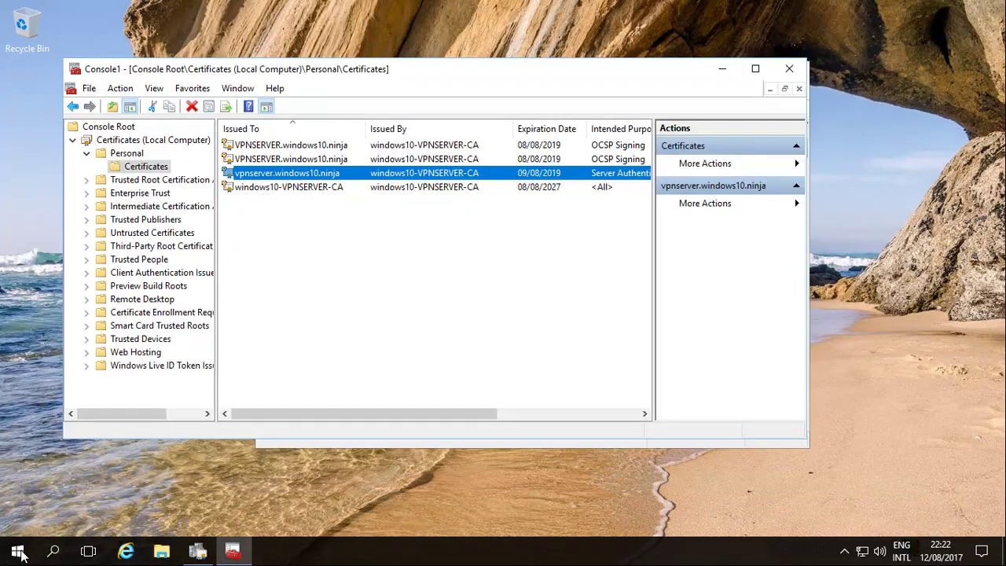
- In PowerShell, go to C:\, list cert.cer (1525 bytes), and enter certutil -url cert.cer
left_click(17, 551)
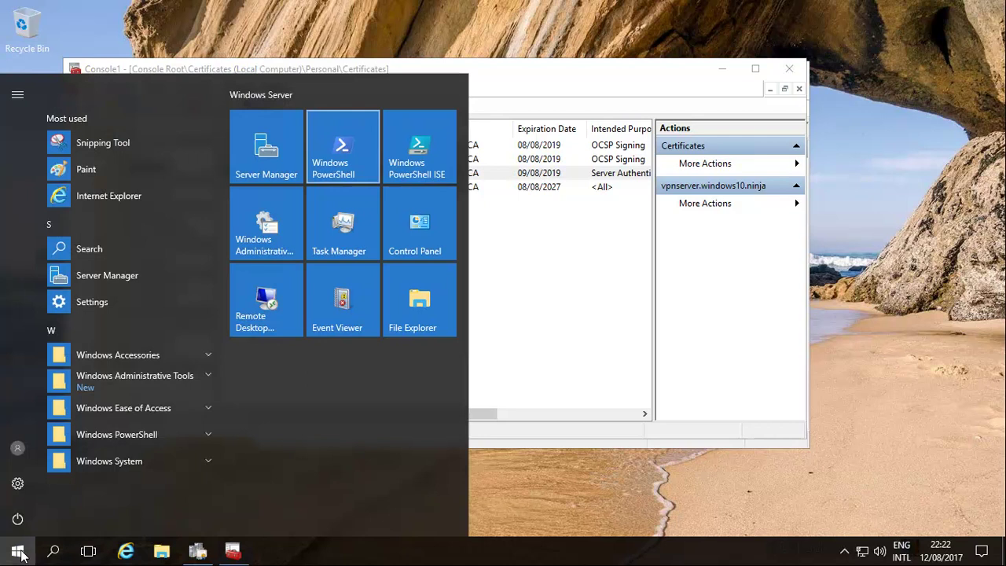
key("Return")
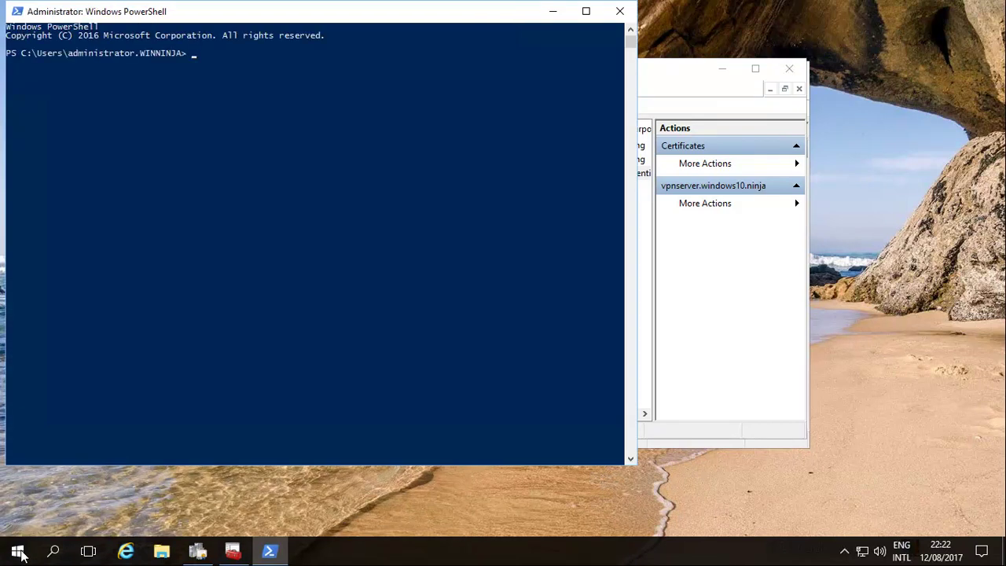
type("cd \\")
key("Return")
type("dir")
key("Return")
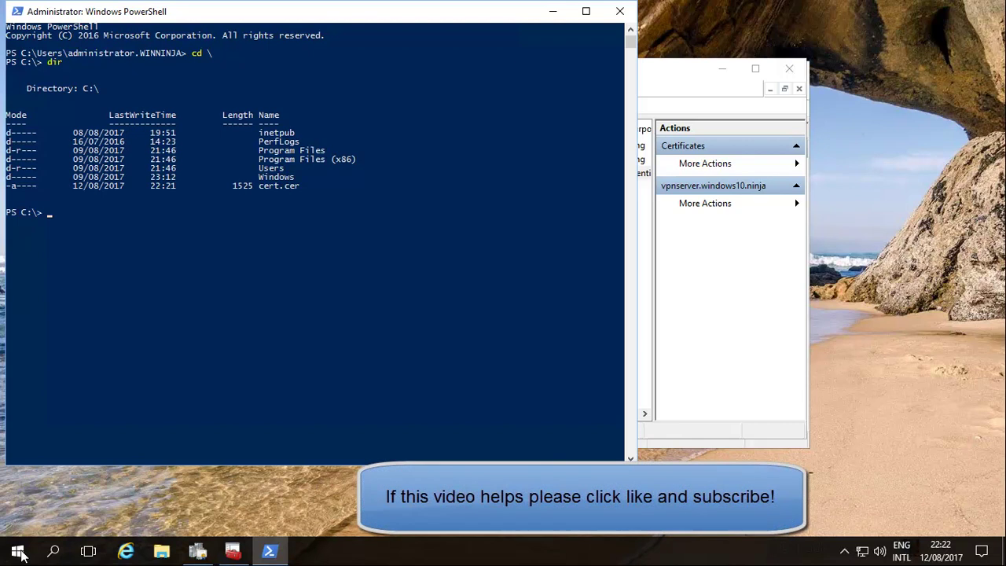
type("certu")
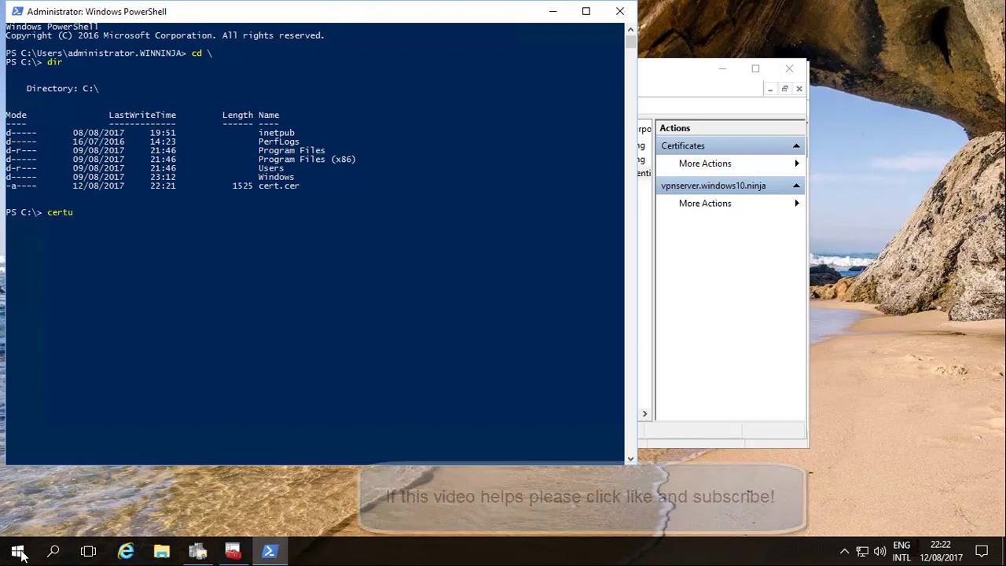
type("til")
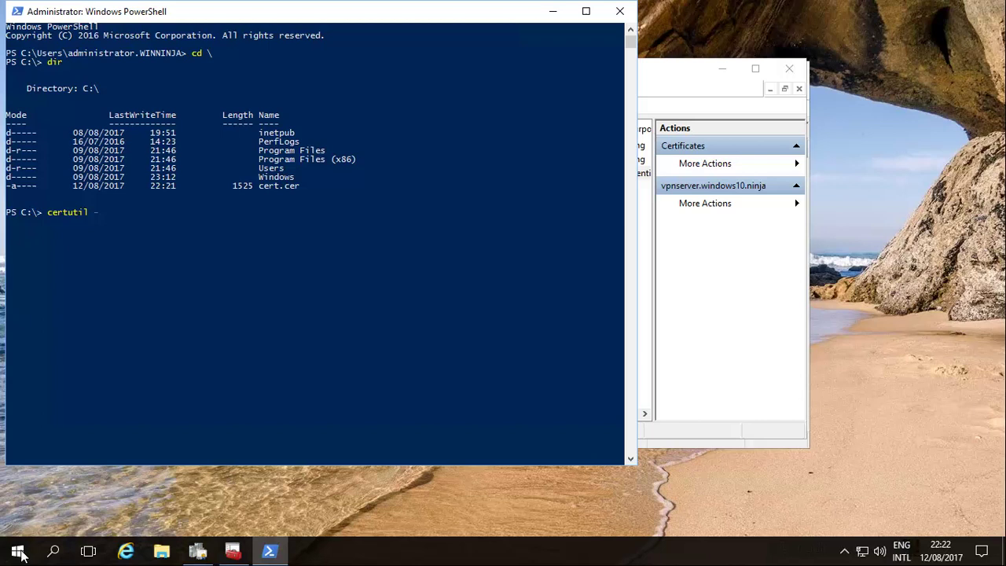
type(" -url cert.ce")
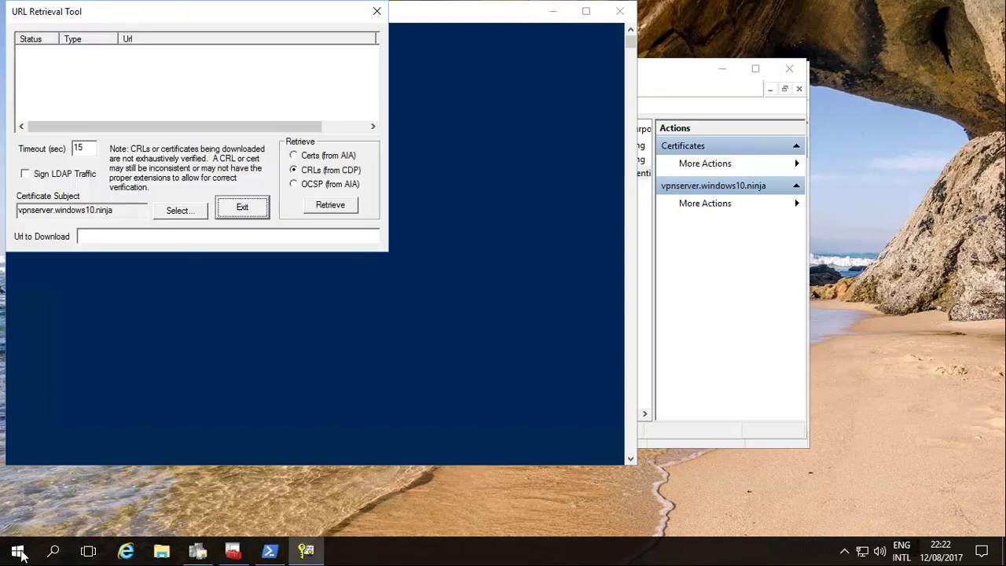
- Retrieve and verify the AIA certificate, OCSP and CDP base/delta CRL URLs, then exit
key("alt+c")
key("alt+r")
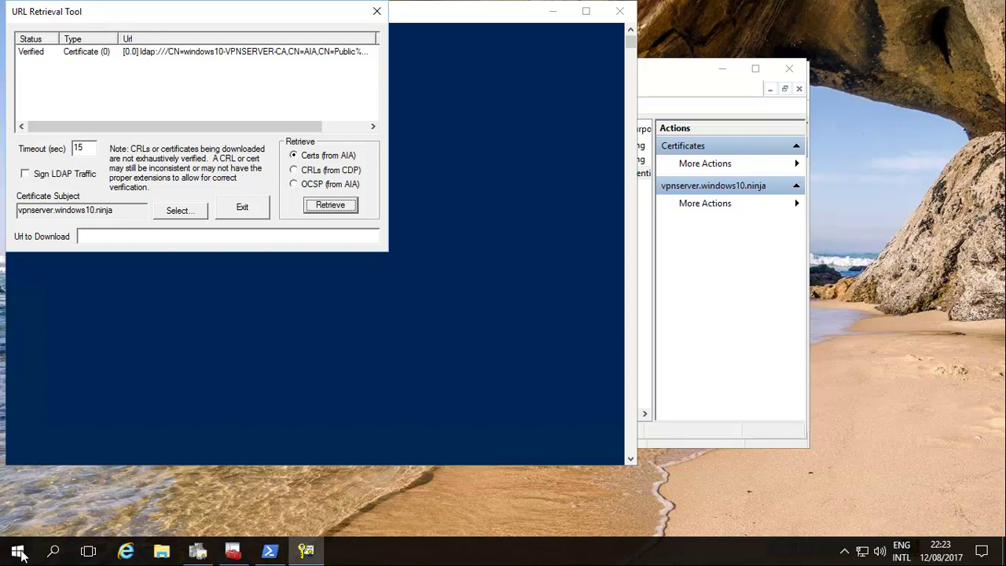
key("alt+o")
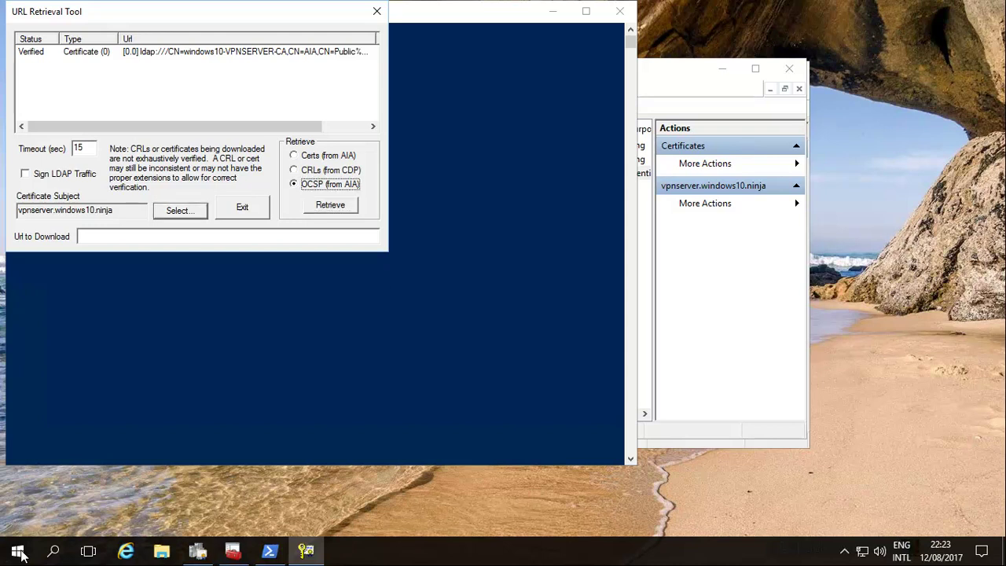
key("alt+r")
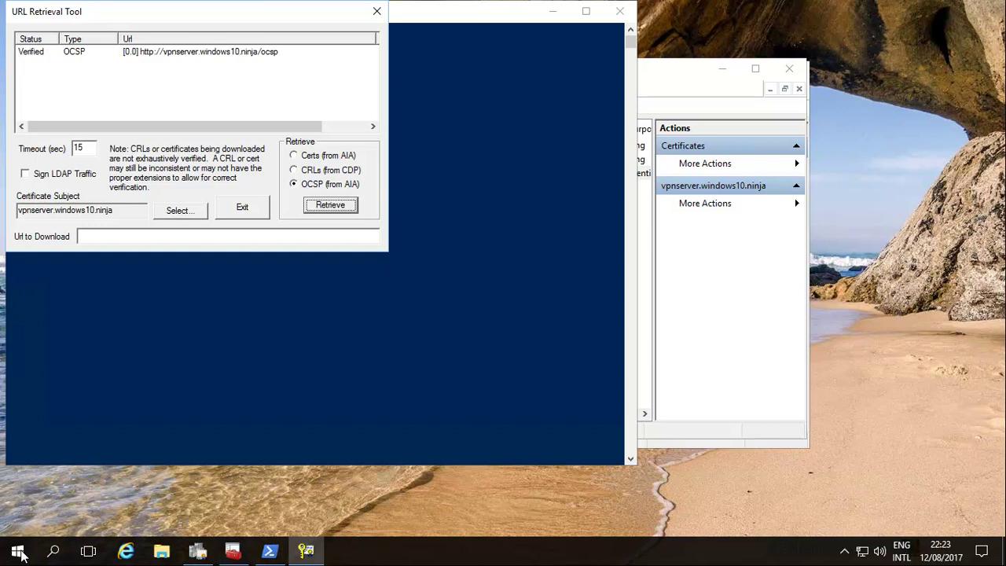
key("shift+Tab")
key("Up")
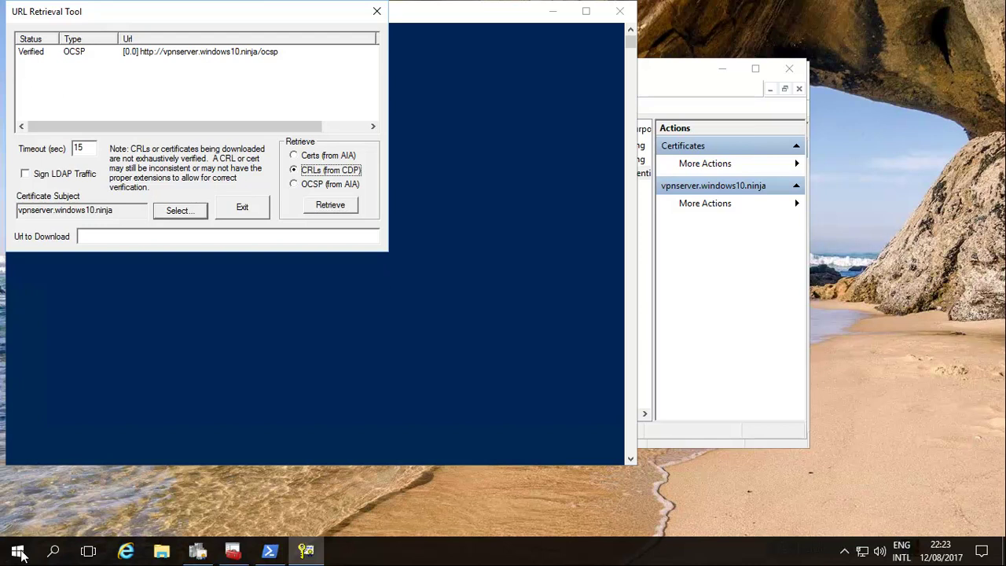
key("Tab")
key("Return")
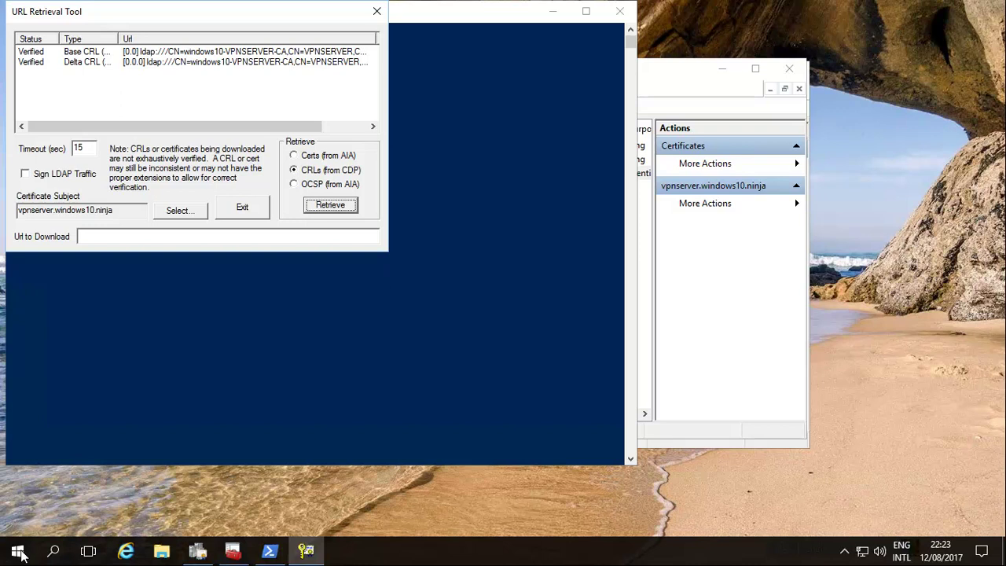
key("alt+F4")
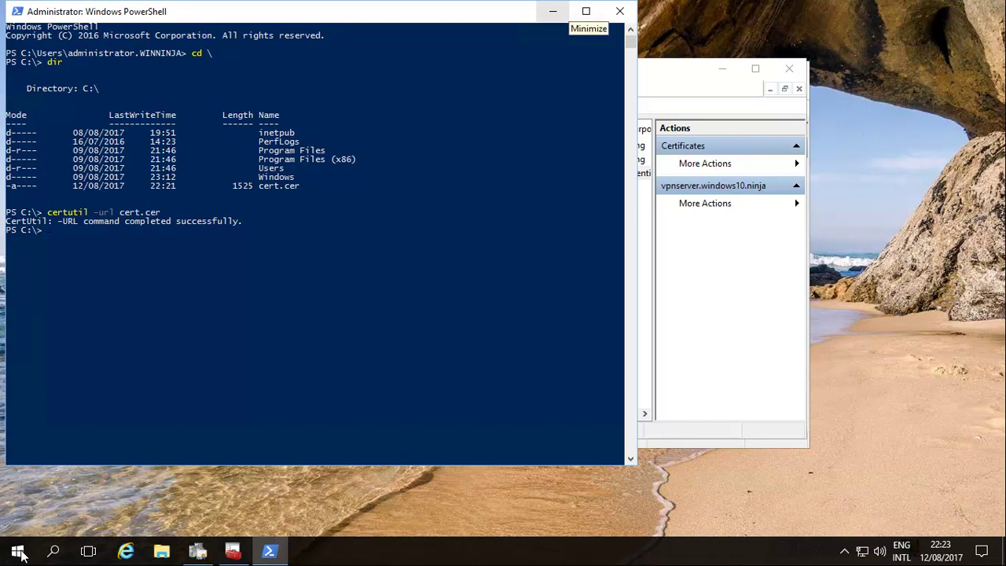
- Minimize the PowerShell window to reveal the Certificates console
left_click(552, 11)
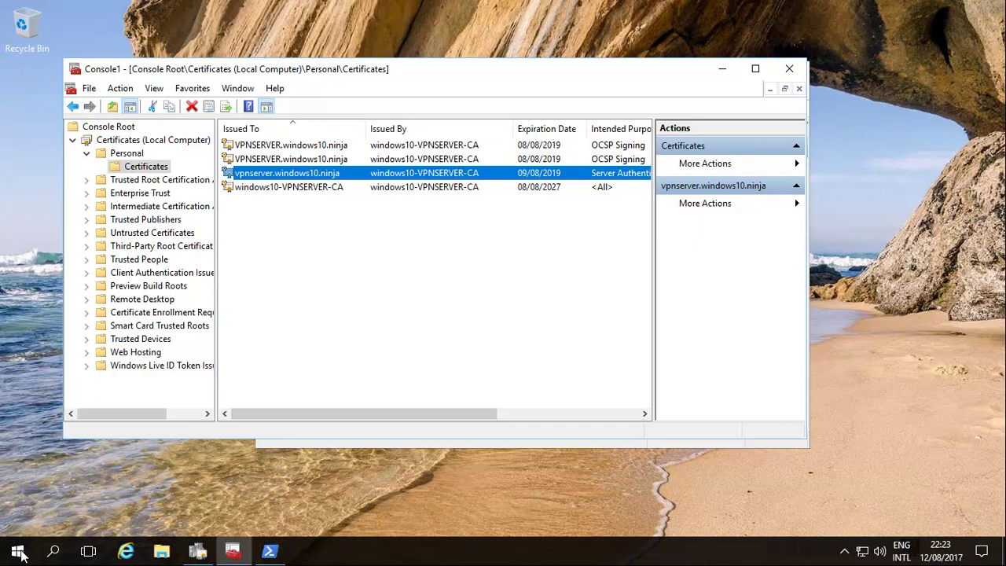
key("Down")
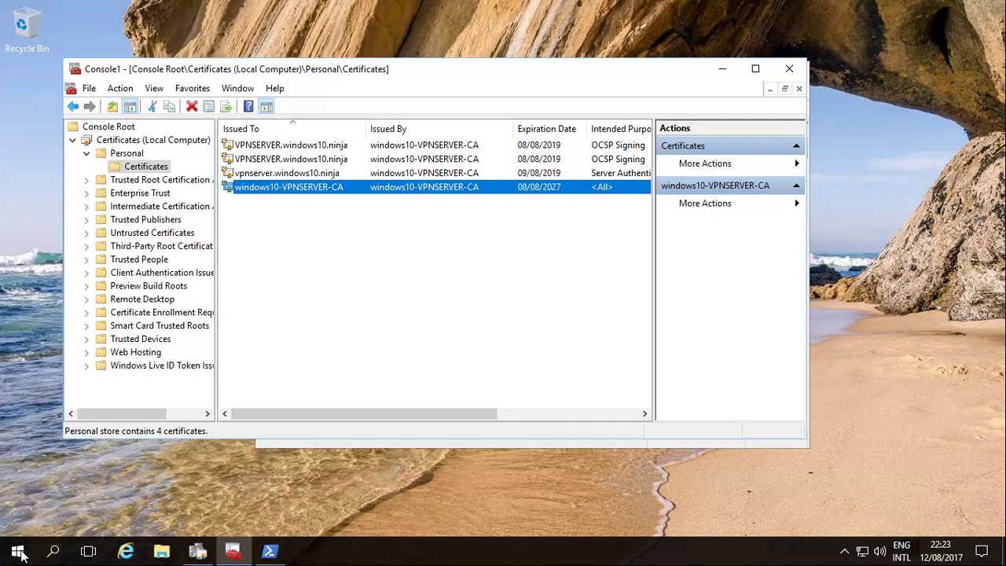